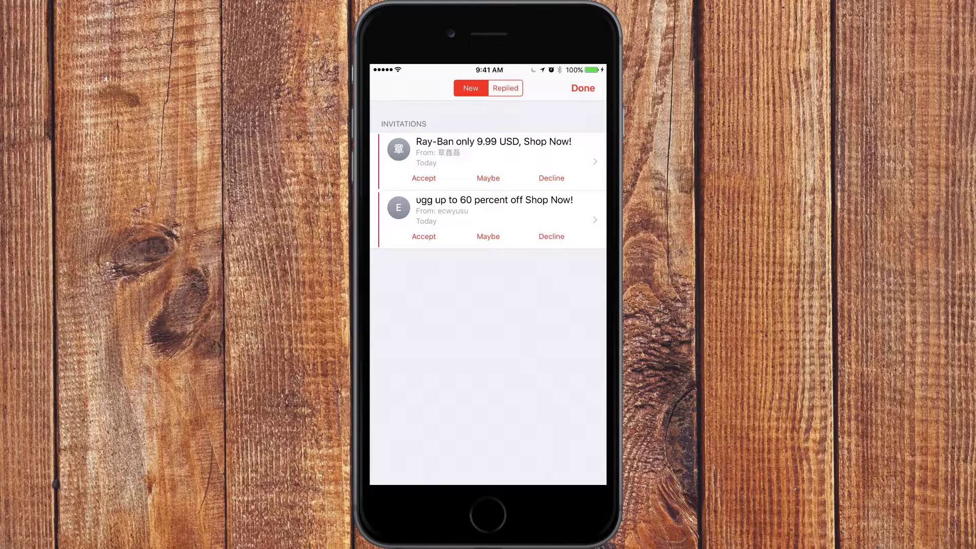
Step: View the Ray-Ban spam invitation's event details, then go back to the invitations list
click(487, 152)
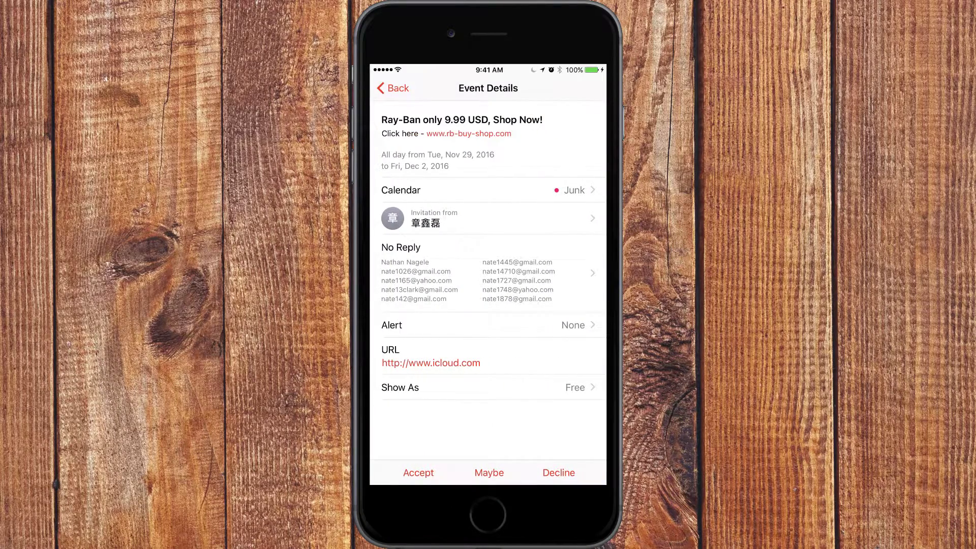
click(393, 88)
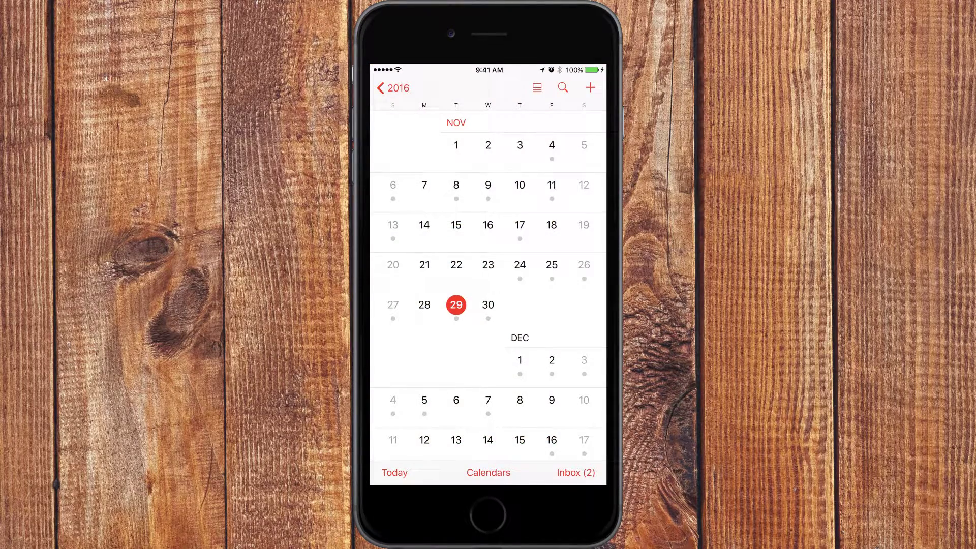
Step: Add a new iCloud calendar named 'Junk' in the Calendars list and return to month view
click(488, 469)
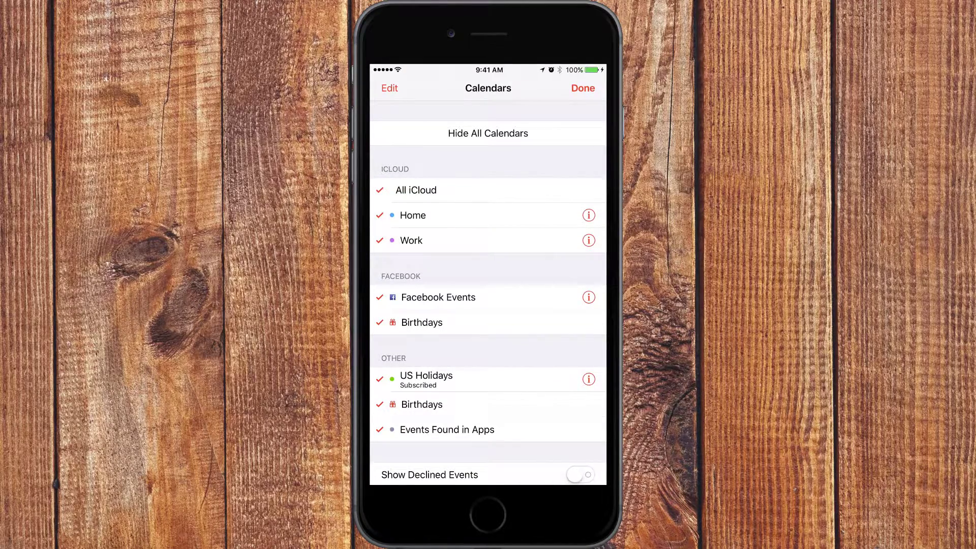
click(389, 88)
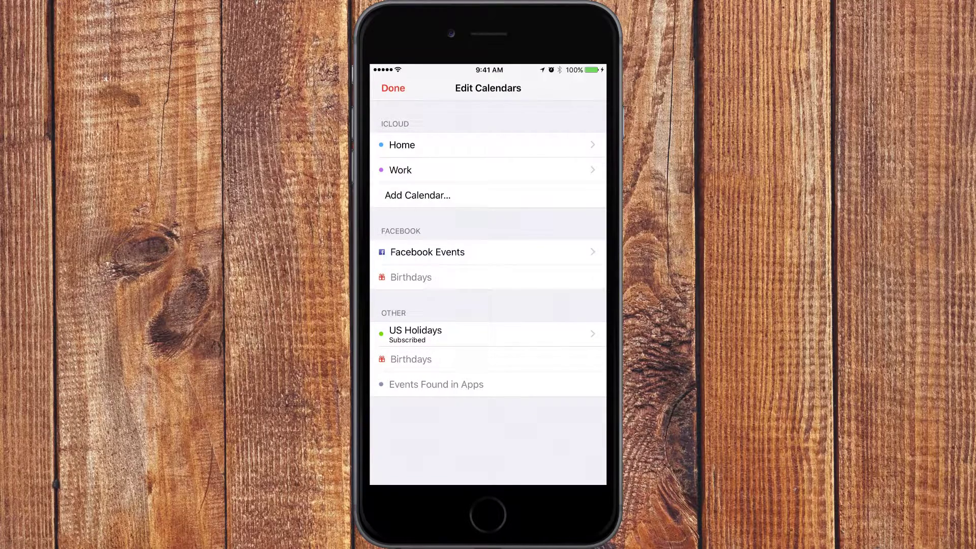
click(414, 195)
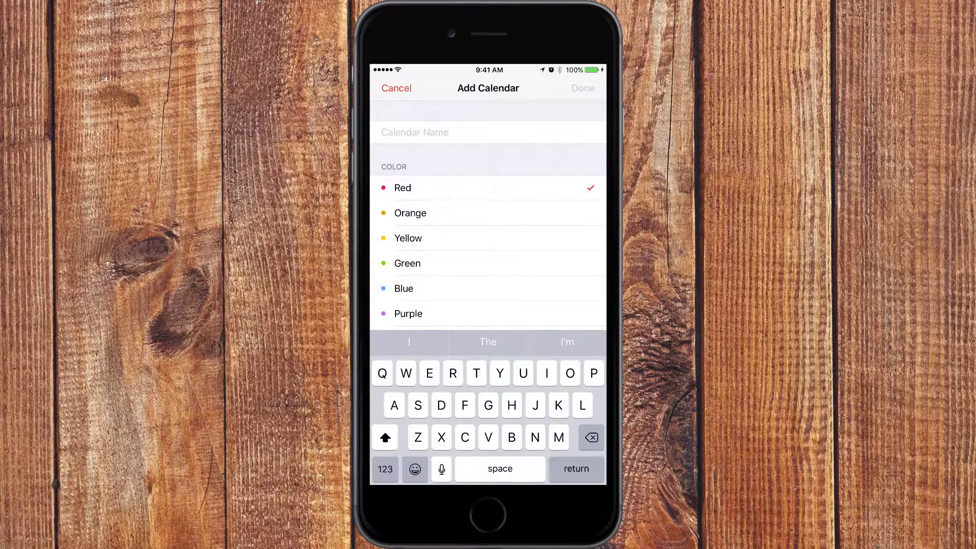
text(Ju)
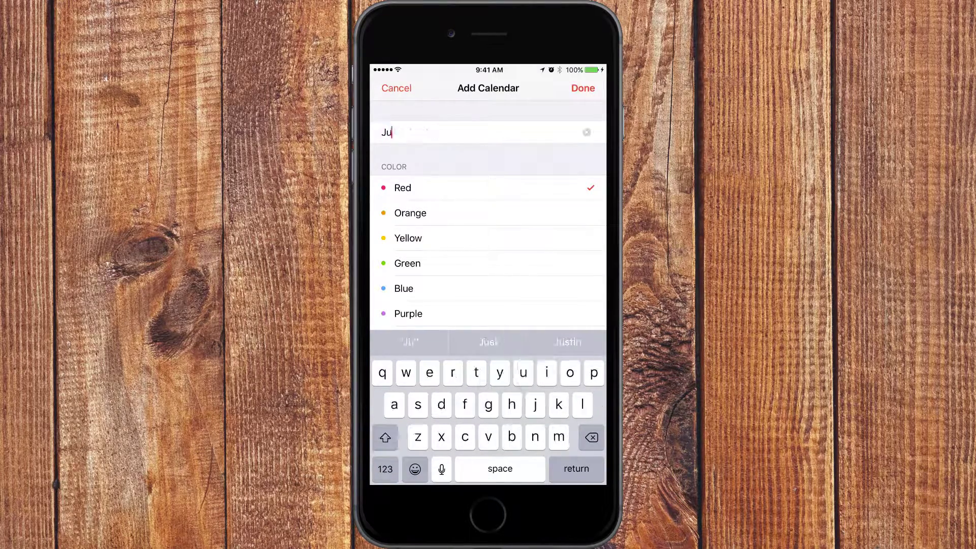
text(nk)
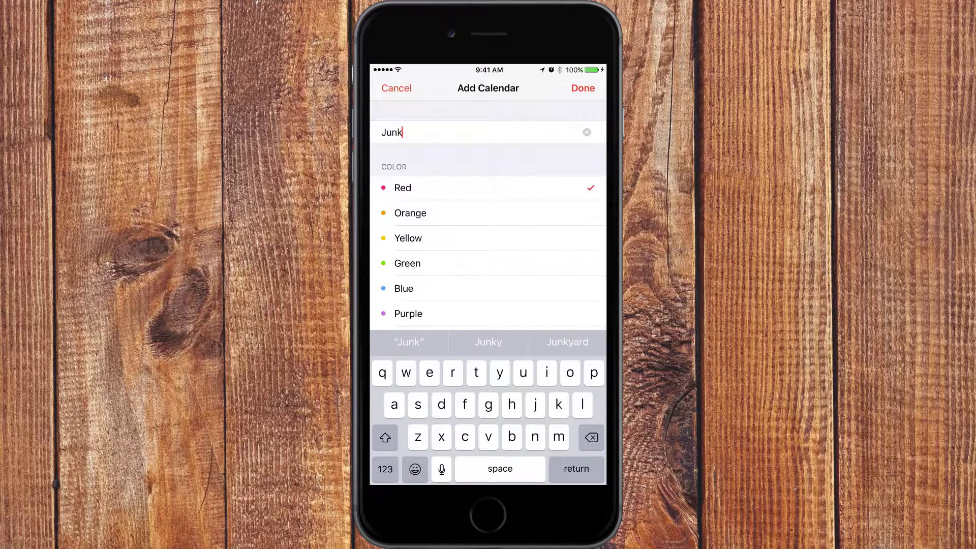
click(582, 88)
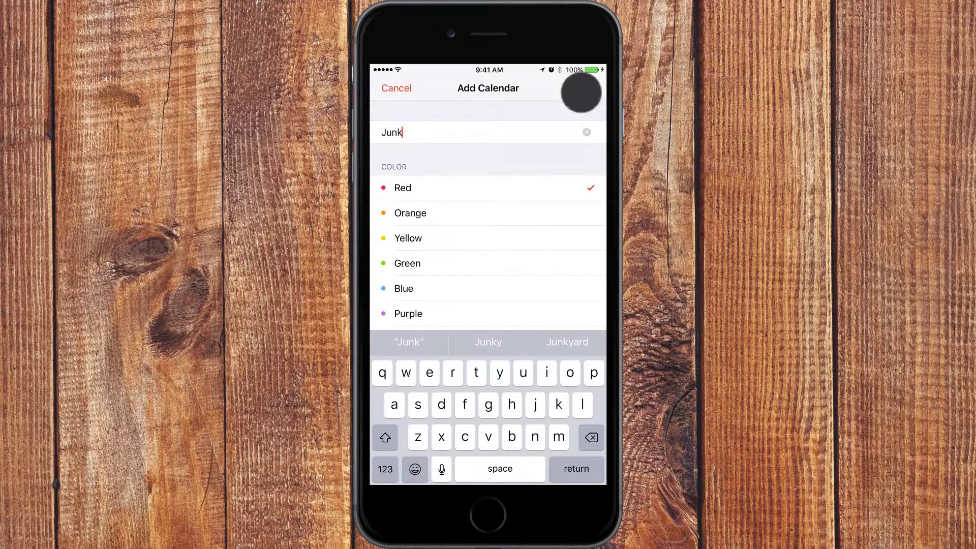
click(393, 88)
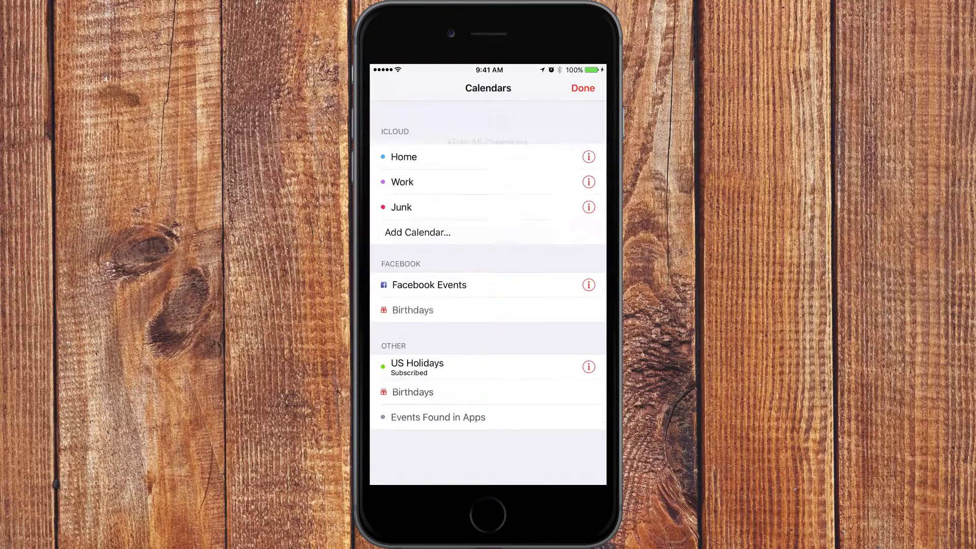
click(583, 88)
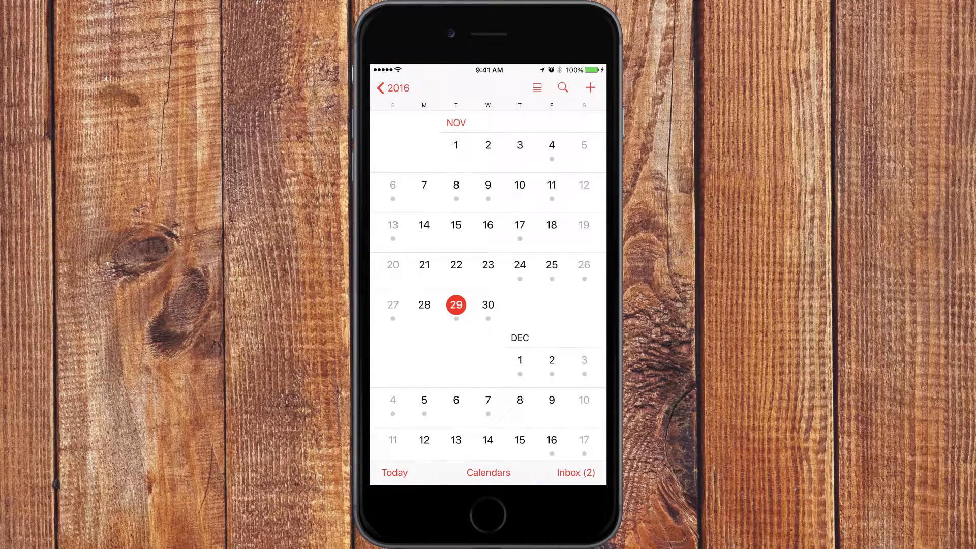
Step: Move the Ray-Ban invitation from the inbox into the Junk calendar
click(578, 470)
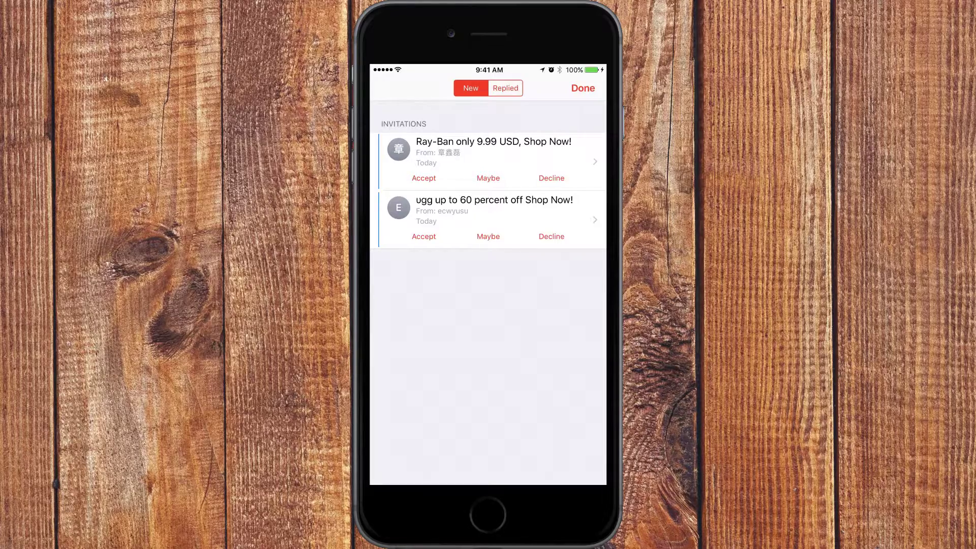
click(489, 153)
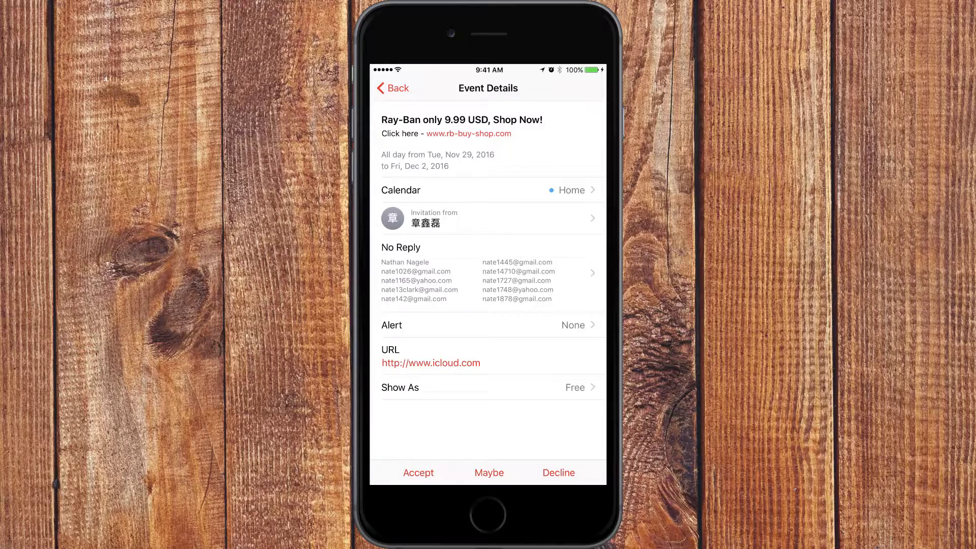
click(488, 189)
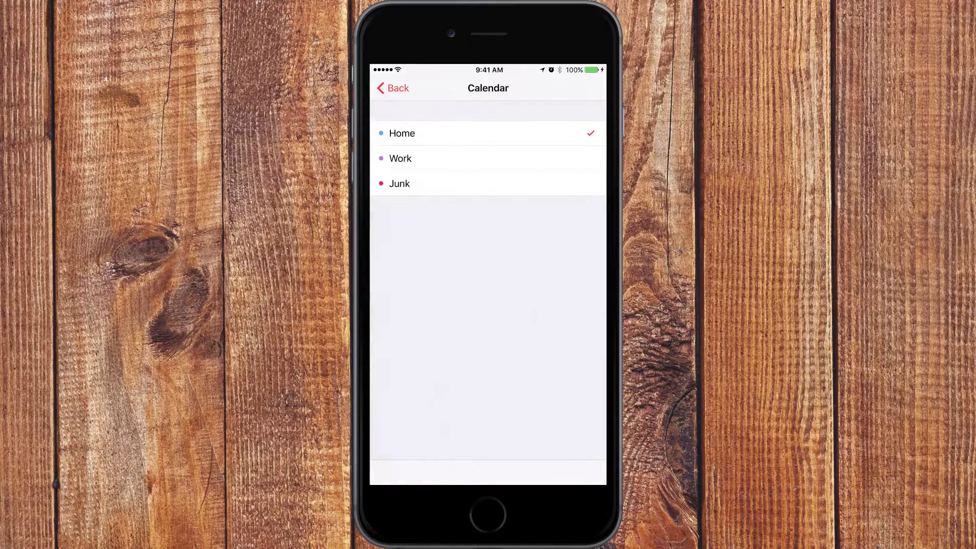
click(488, 183)
click(392, 88)
Step: Move the ugg invitation into the Junk calendar and close the inbox
click(488, 207)
click(488, 190)
click(488, 183)
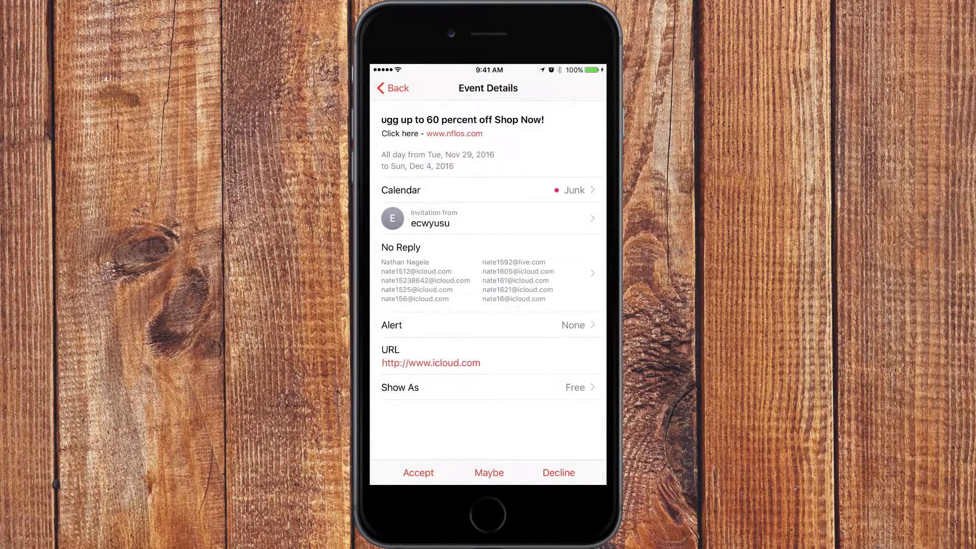
click(393, 88)
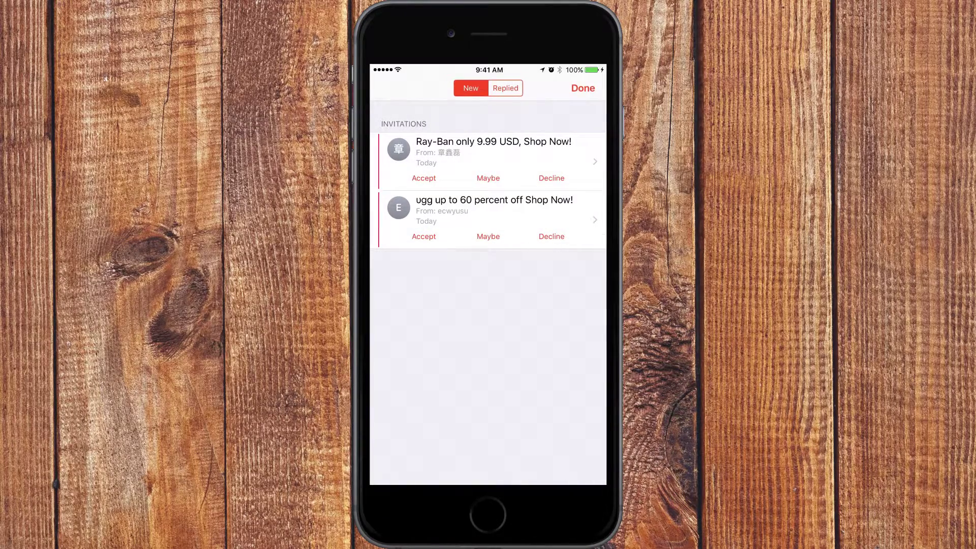
click(583, 88)
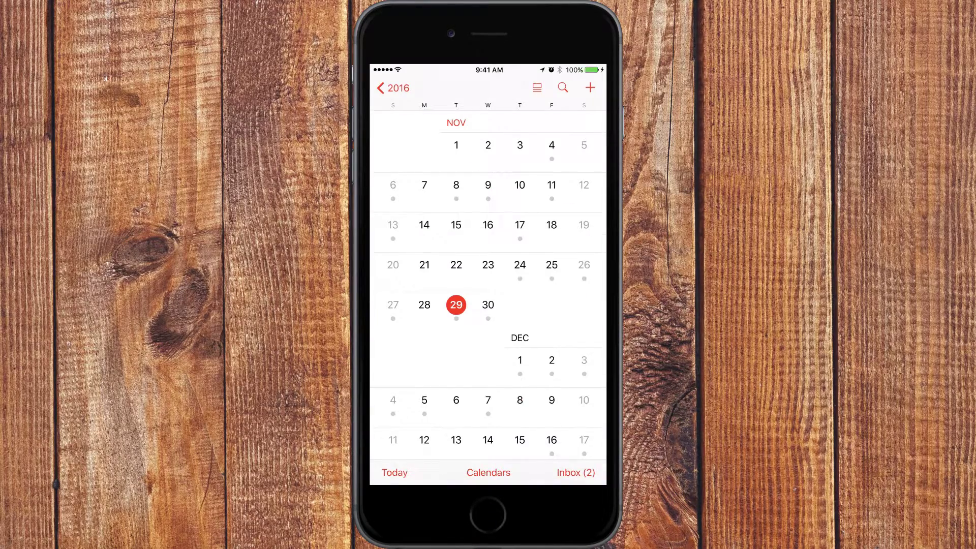
Step: Hide the Junk calendar's events in the Calendars list, then show them again
click(488, 472)
click(410, 265)
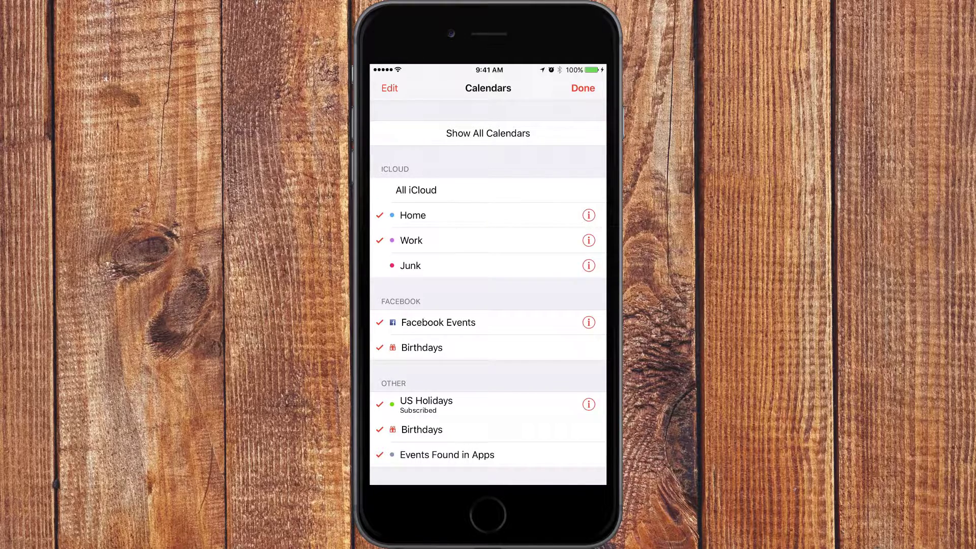
click(411, 265)
Step: Delete the Junk calendar from its settings, confirming the deletion
click(388, 87)
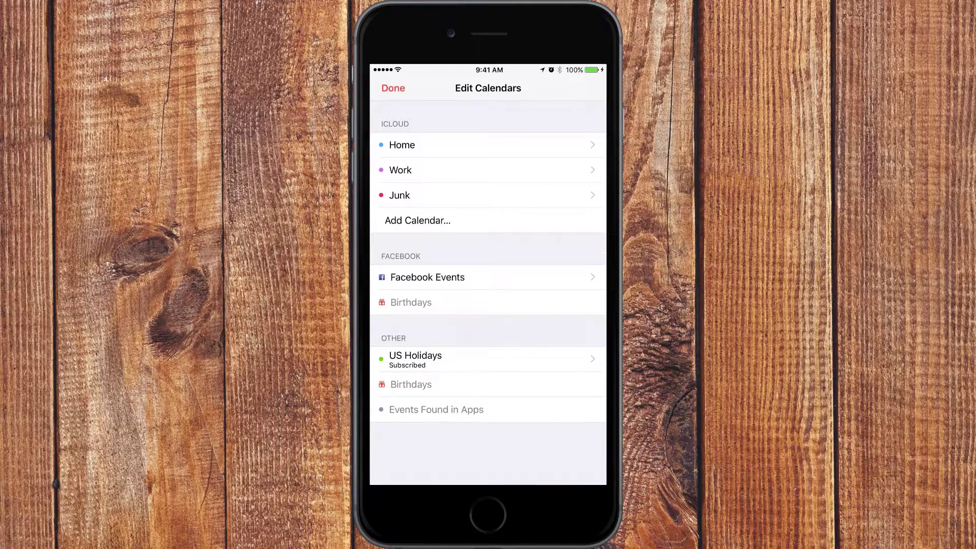
click(400, 195)
scroll(489, 305, down, 3)
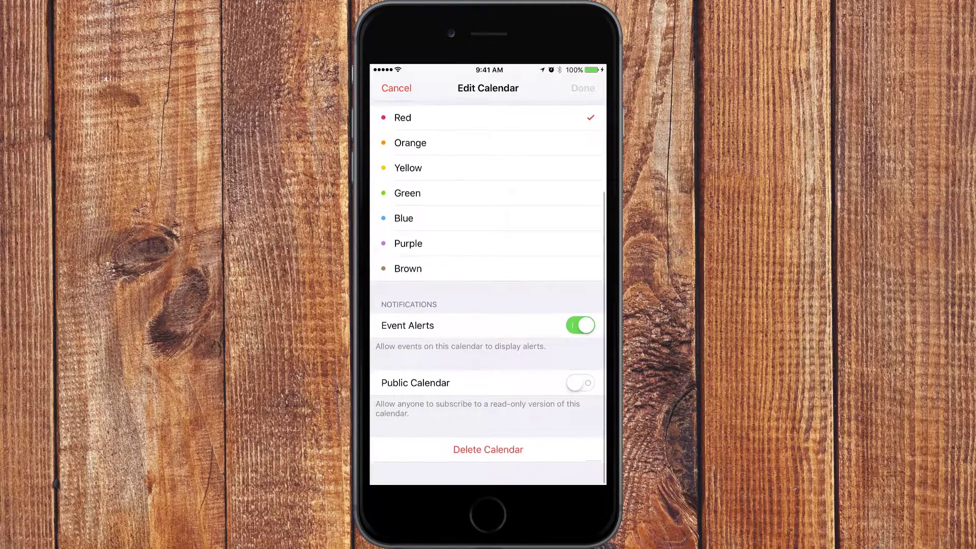
click(488, 451)
click(487, 425)
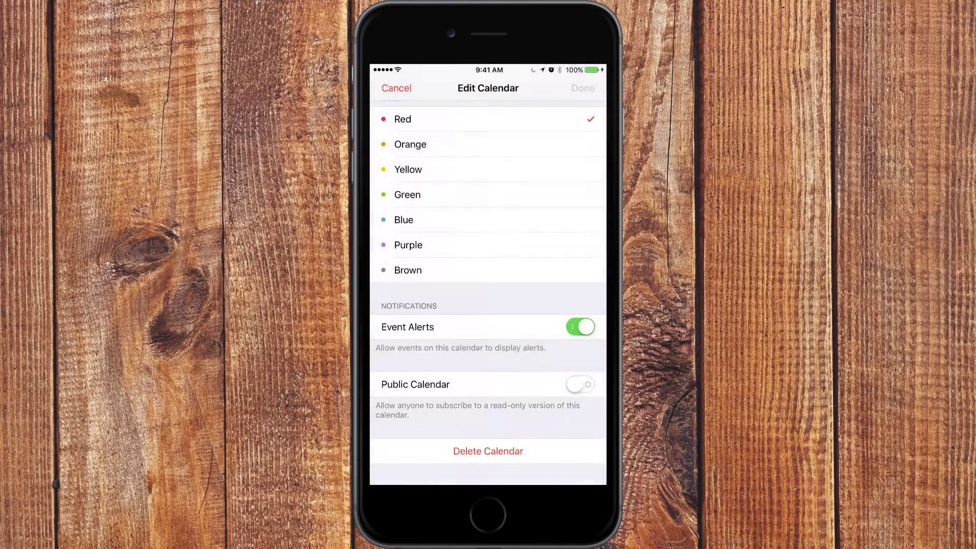
click(393, 87)
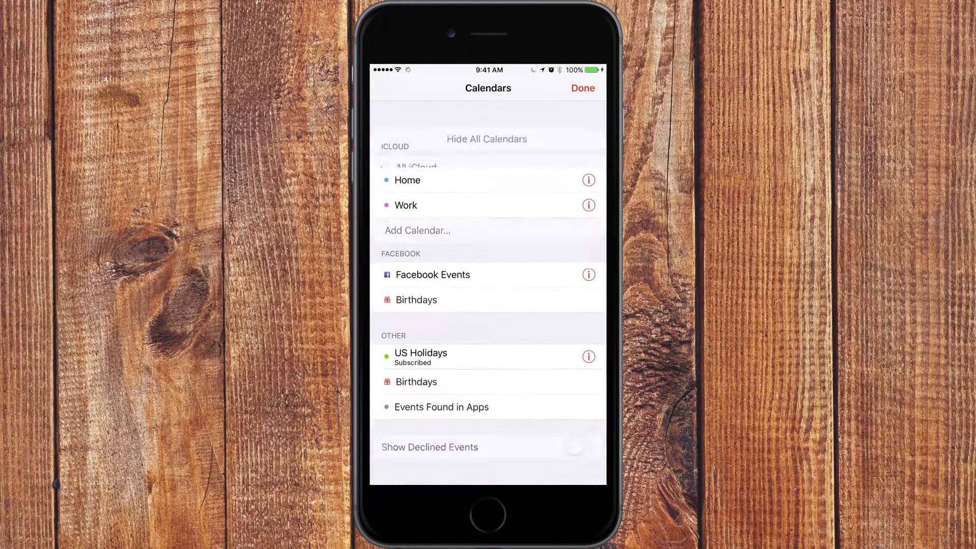
click(583, 87)
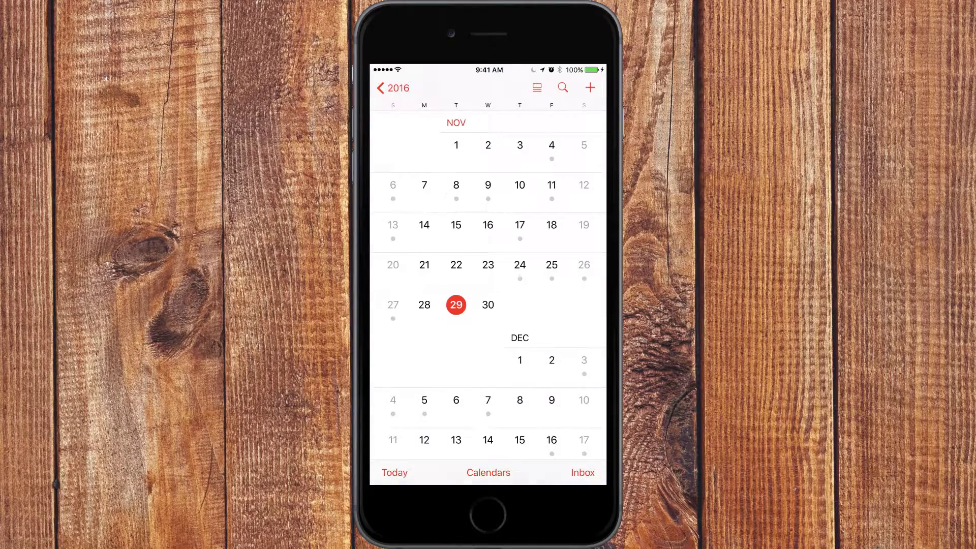